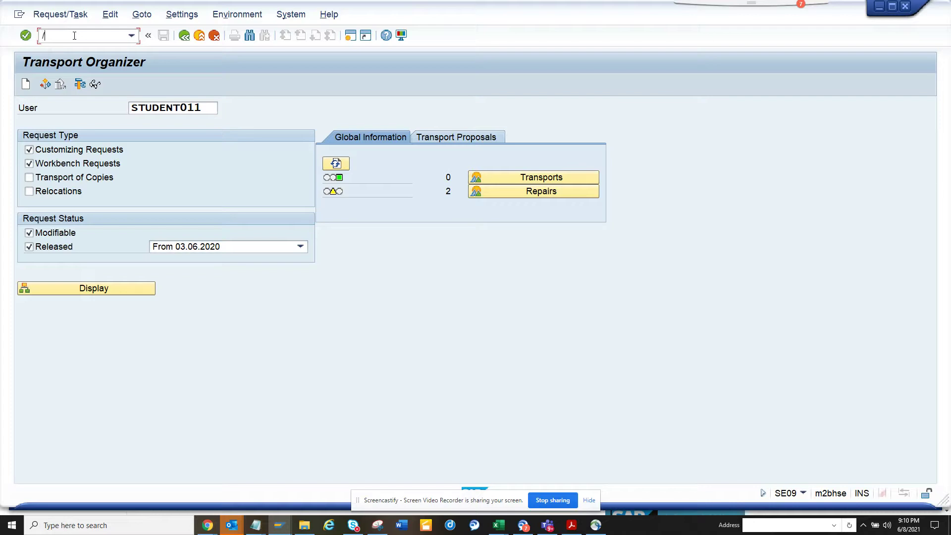
Step: Open the purchase order display with transaction ME23N and highlight the plant of item 10
text(3n)
key(Return)
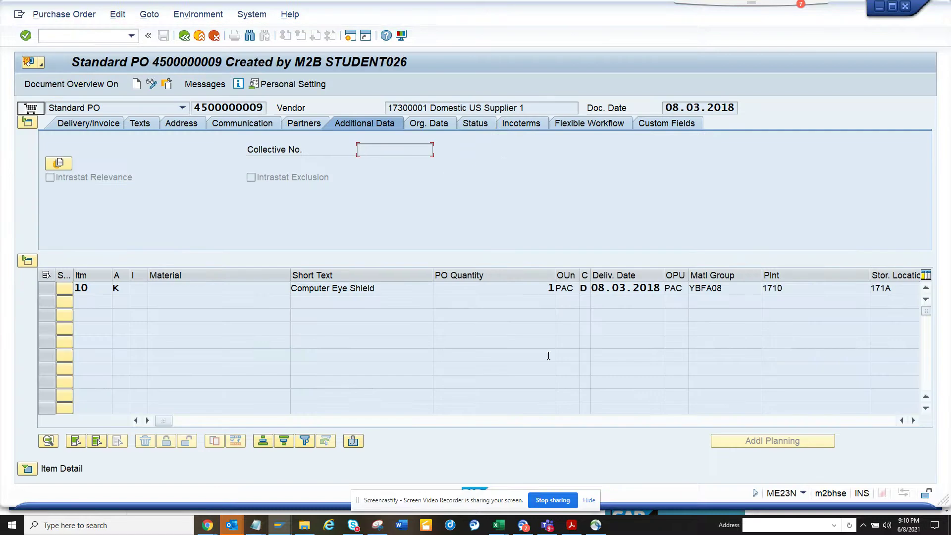
drag(803, 288, 747, 291)
drag(783, 288, 761, 292)
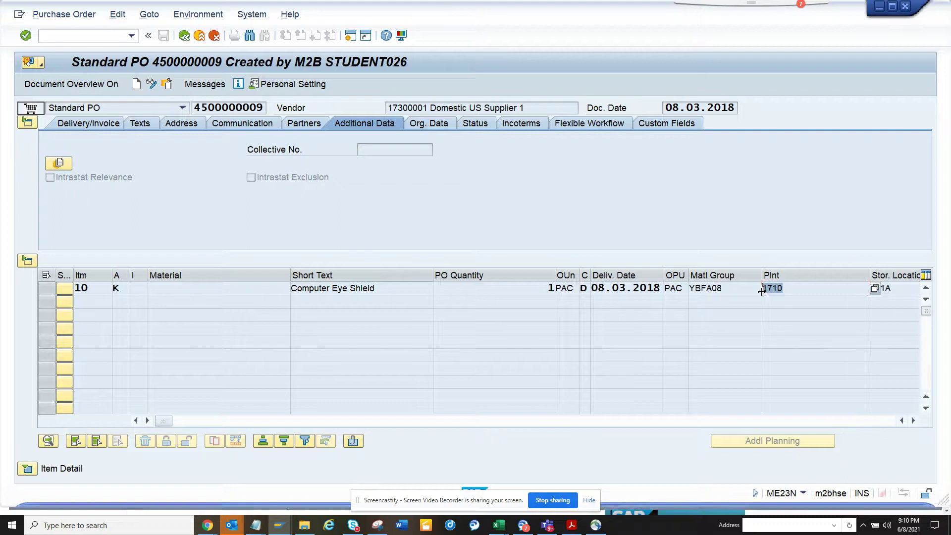
Step: Switch to the Data Browser session, exit to the start screen and open the Transport Organizer with transaction SE09
key(alt+Tab)
key(alt+Tab)
key(alt+Tab)
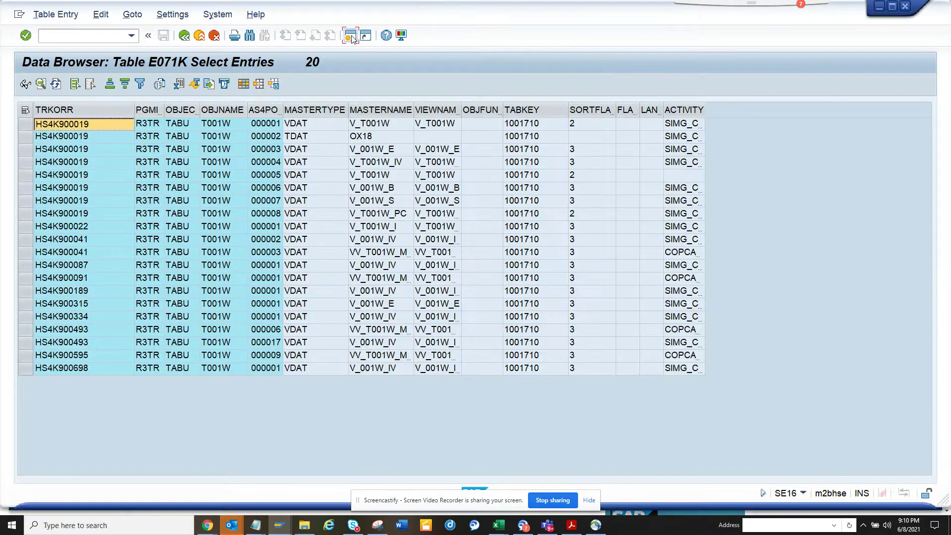
key(shift+F3)
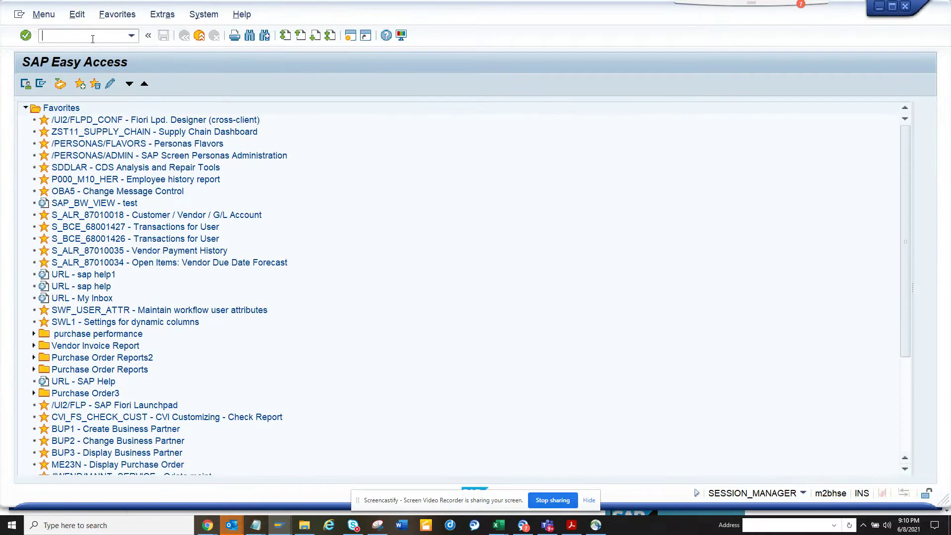
click(93, 39)
text(se09)
key(Return)
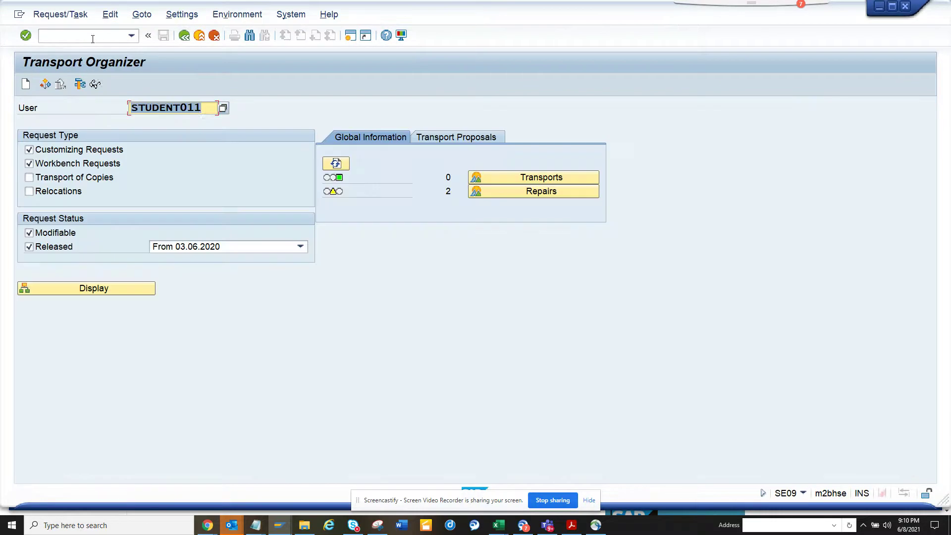
Step: Display task HS4K900019 individually in the Transport Organizer, and go back to the SAP Easy Access screen
click(95, 84)
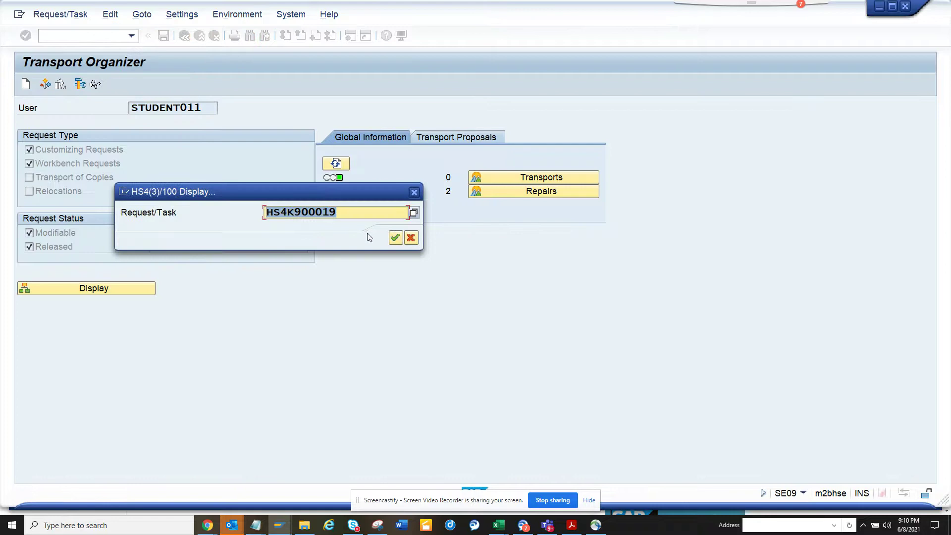
click(395, 238)
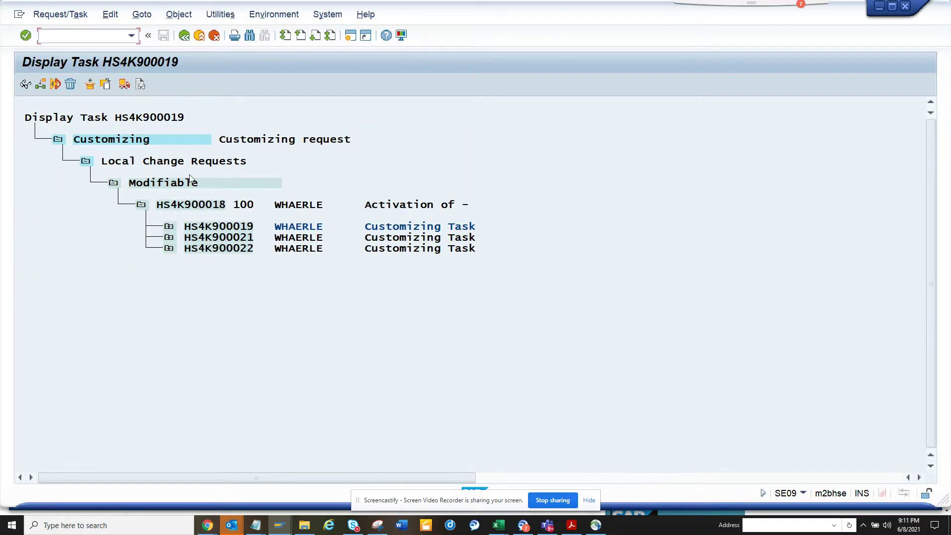
click(183, 36)
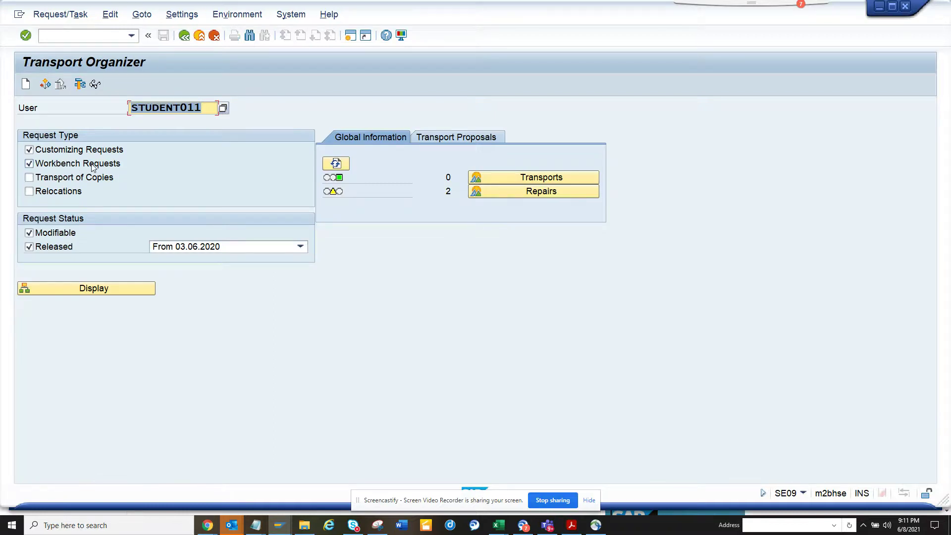
click(184, 35)
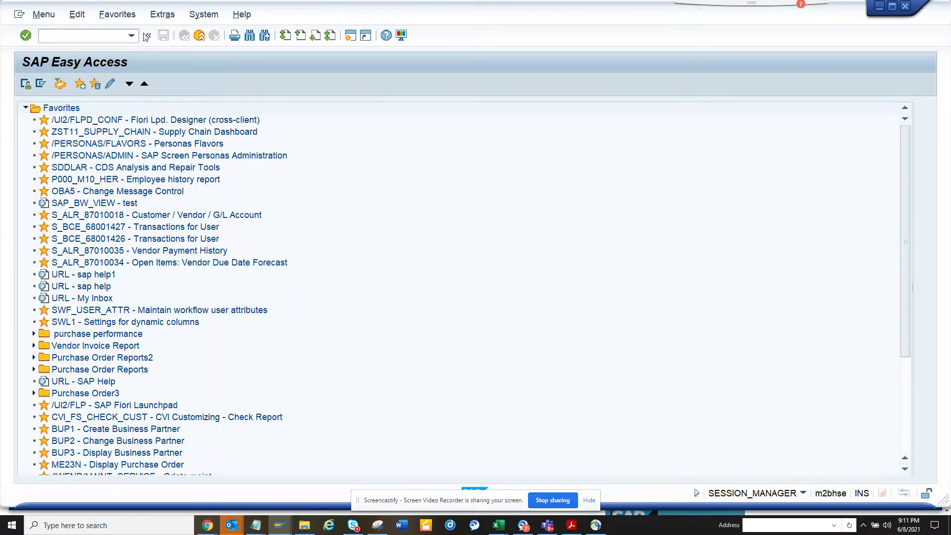
Step: Reopen SE09 and list only the released customizing requests by excluding workbench and modifiable ones, and return to the selection
click(97, 38)
text(se09)
key(Return)
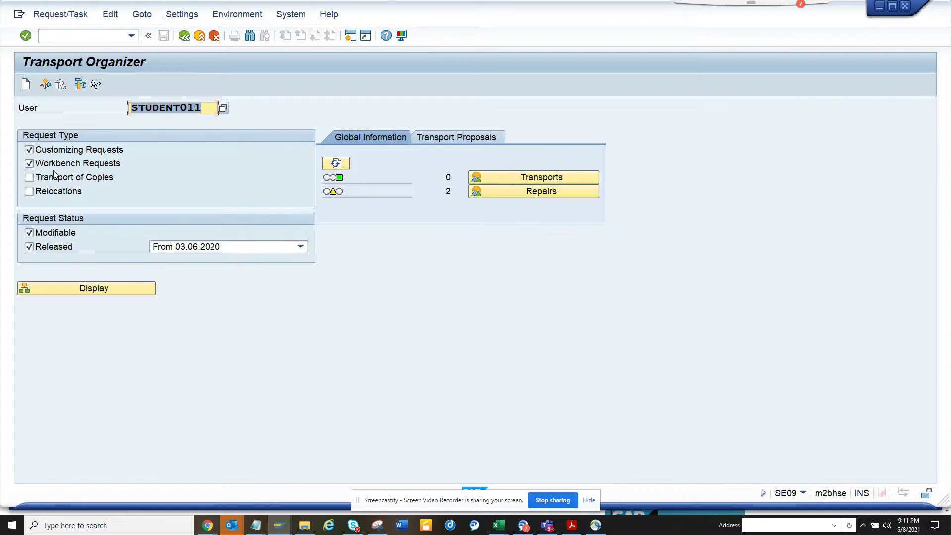
click(65, 164)
click(55, 234)
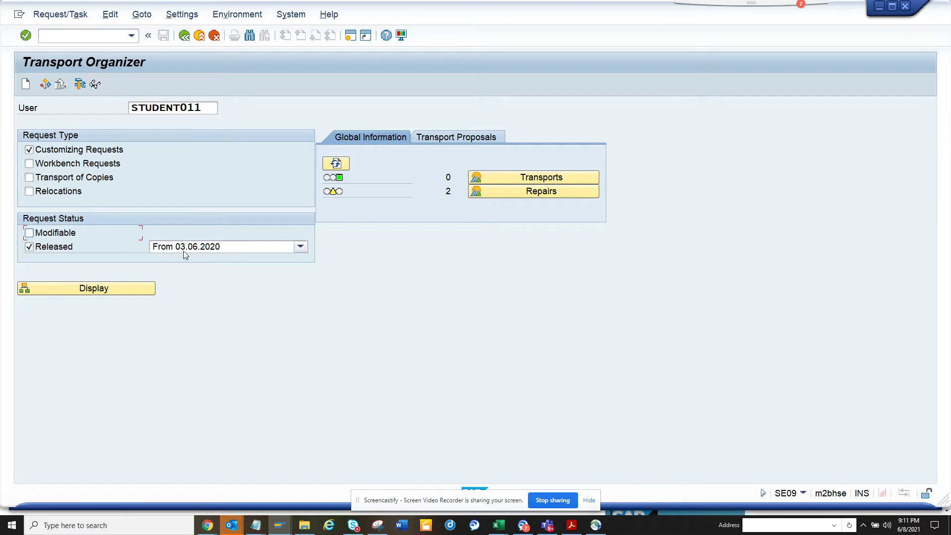
key(F8)
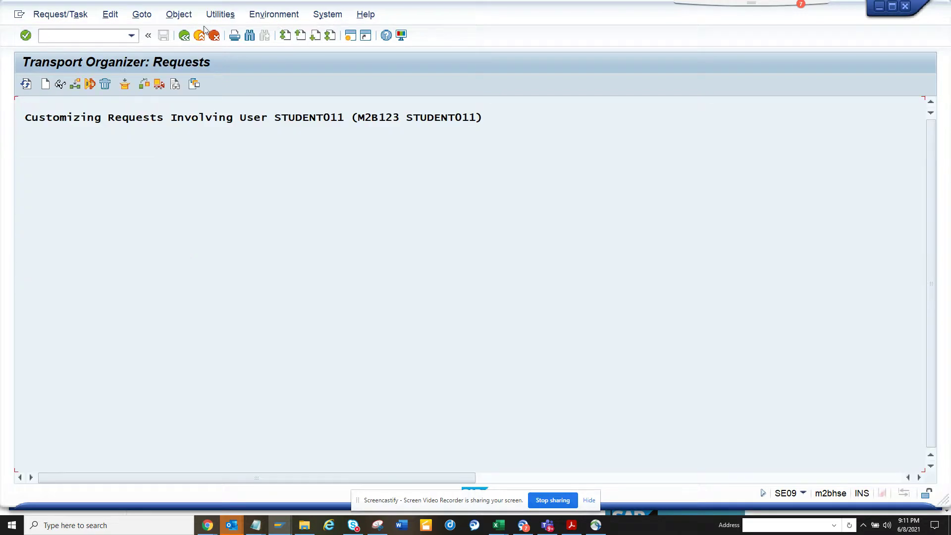
click(184, 36)
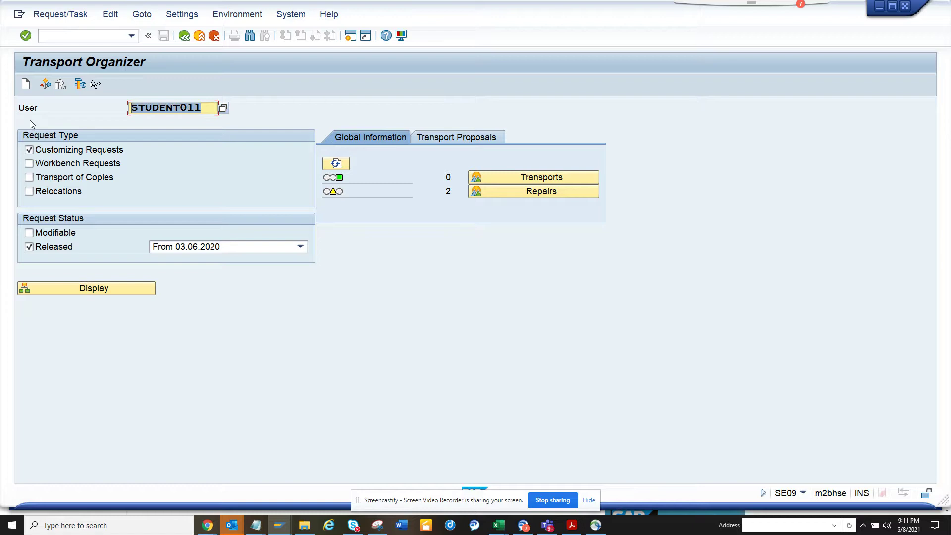
key(BackSpace)
text(*)
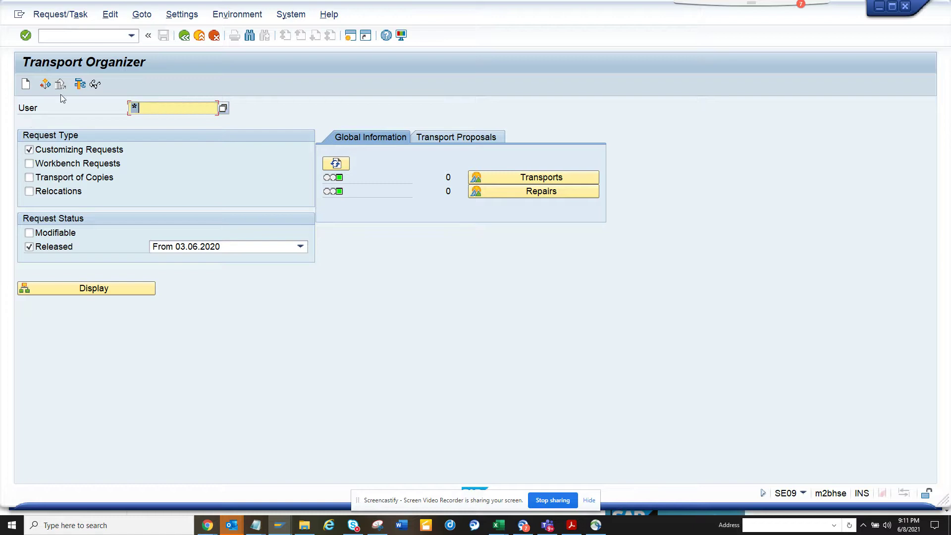
click(185, 35)
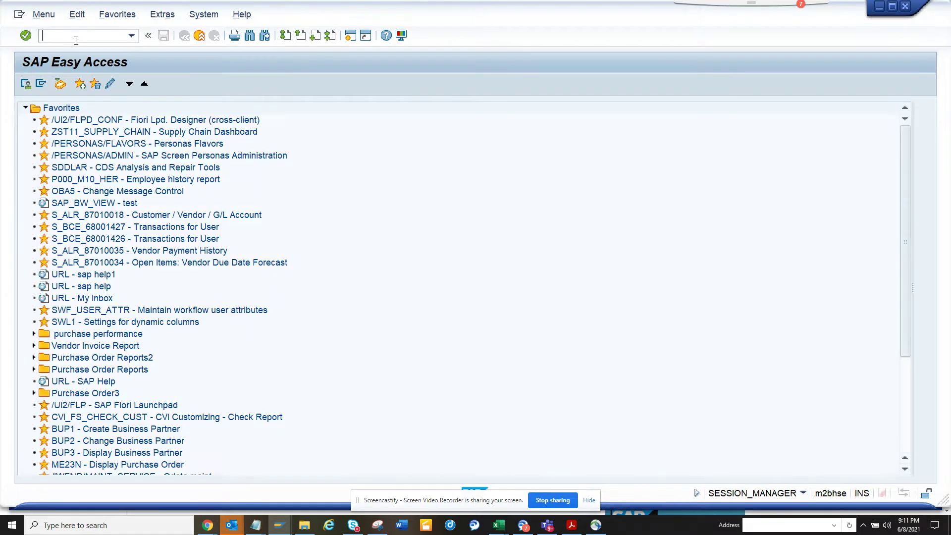
Step: Start the Data Browser with transaction SE16 and open the selection screen for table E071
click(76, 40)
text(se16)
key(Return)
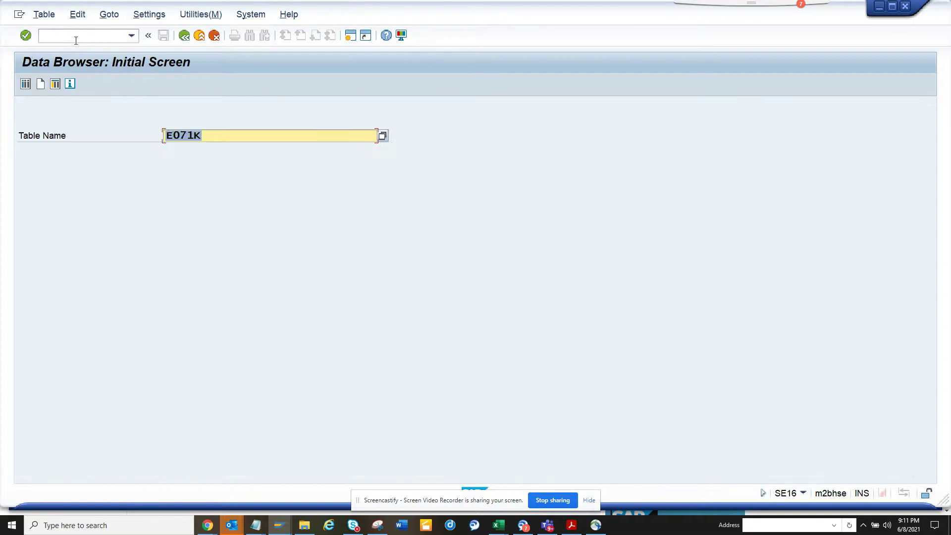
text(e071)
key(Return)
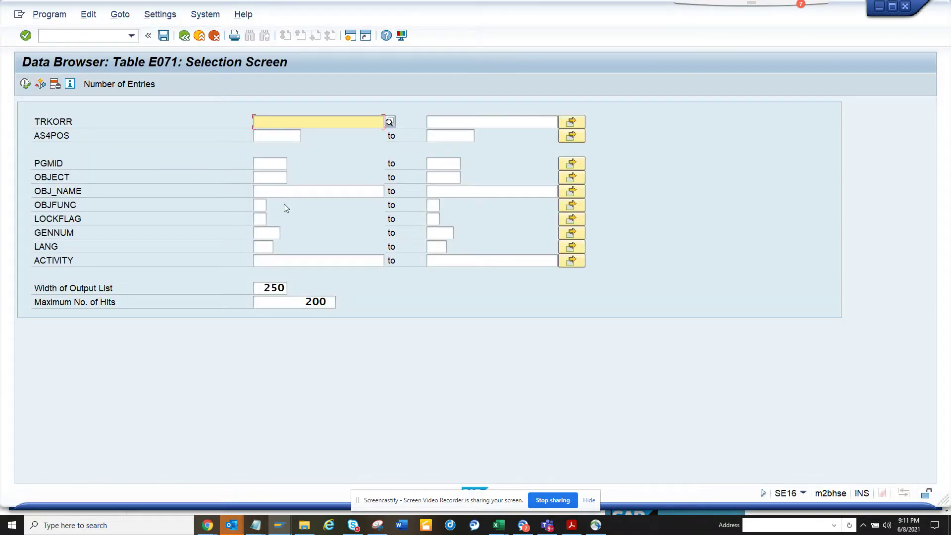
Step: List the E071 entries whose OBJ_NAME is T001W
click(293, 193)
text(t)
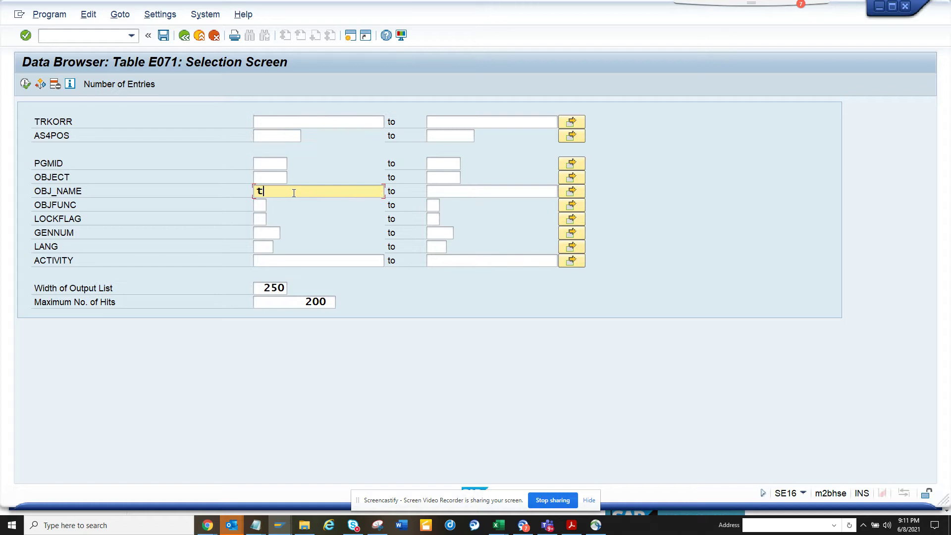
text(001w)
click(25, 83)
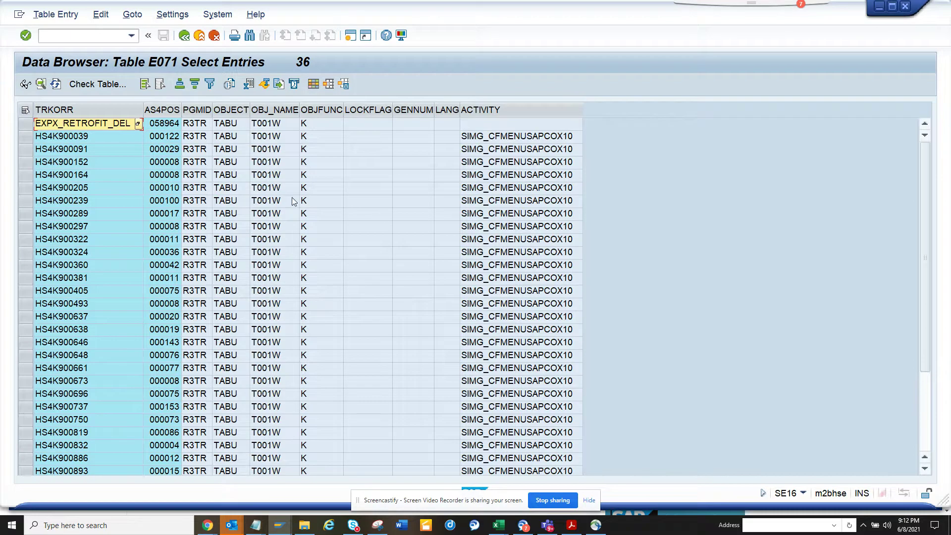
Step: Return from the E071 results to the Data Browser's initial screen and open the selection screen for table E071K
click(184, 36)
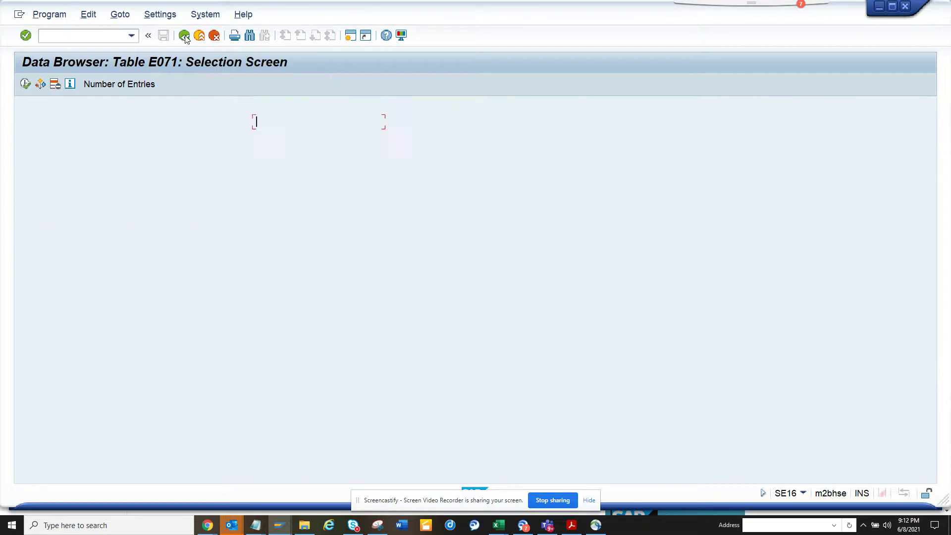
click(185, 35)
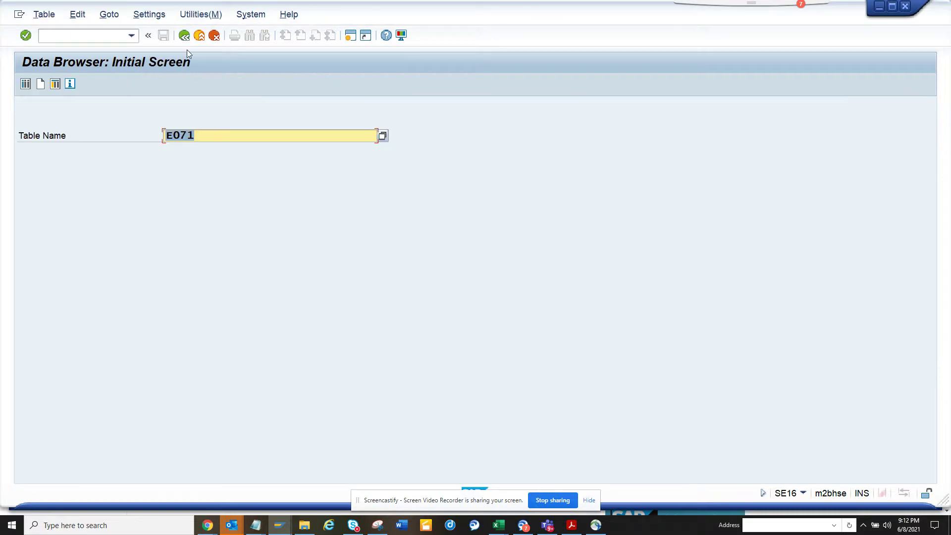
click(202, 136)
text(k)
key(Return)
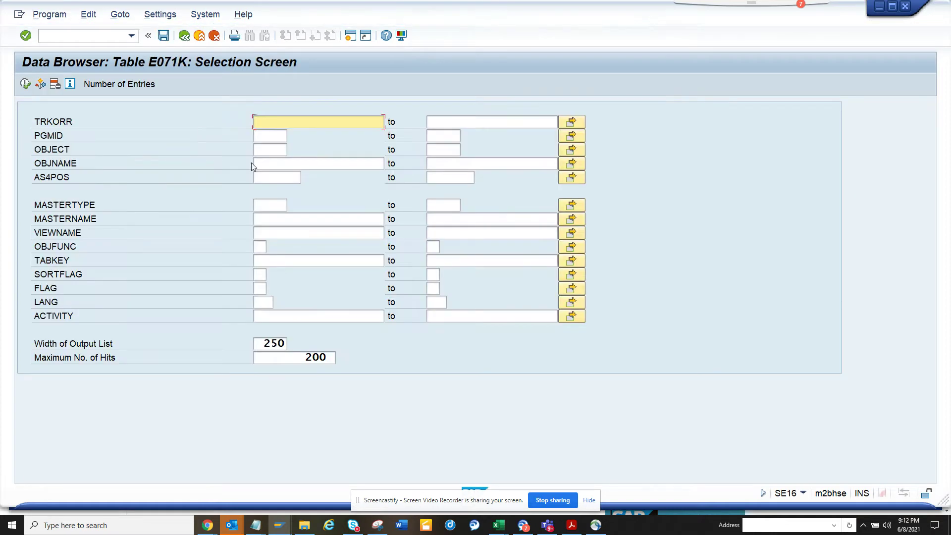
Step: List the E071K entries with OBJNAME T001W and TABKEY *1710*, and widen the TABKEY column in the results
click(280, 165)
click(280, 165)
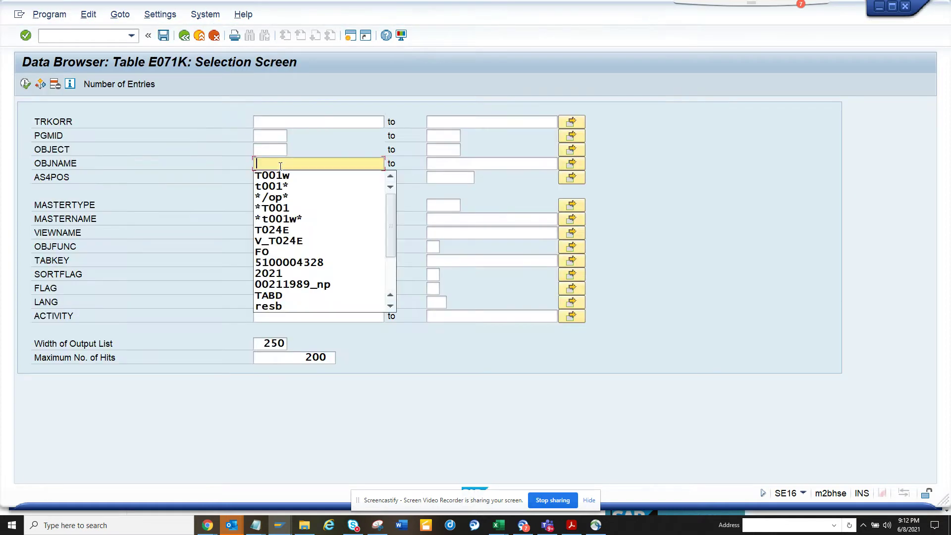
click(284, 180)
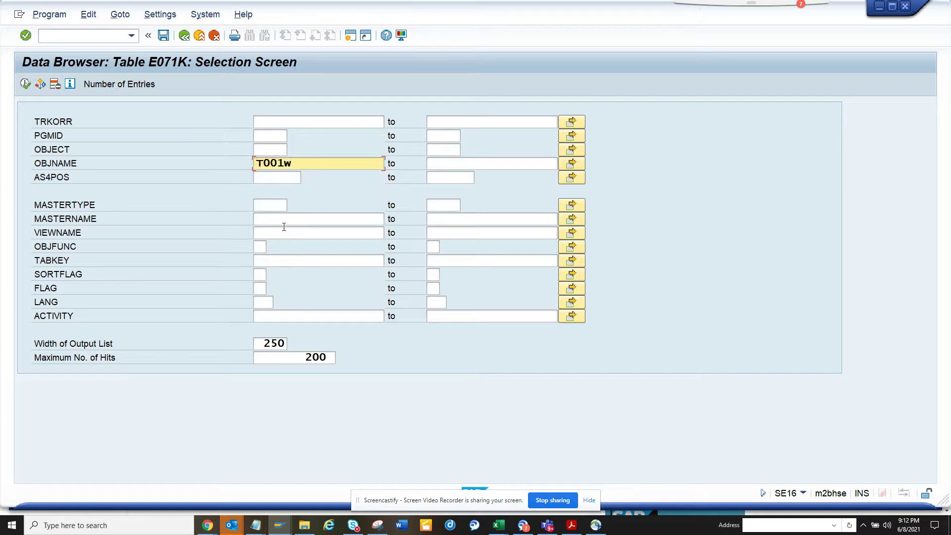
click(272, 260)
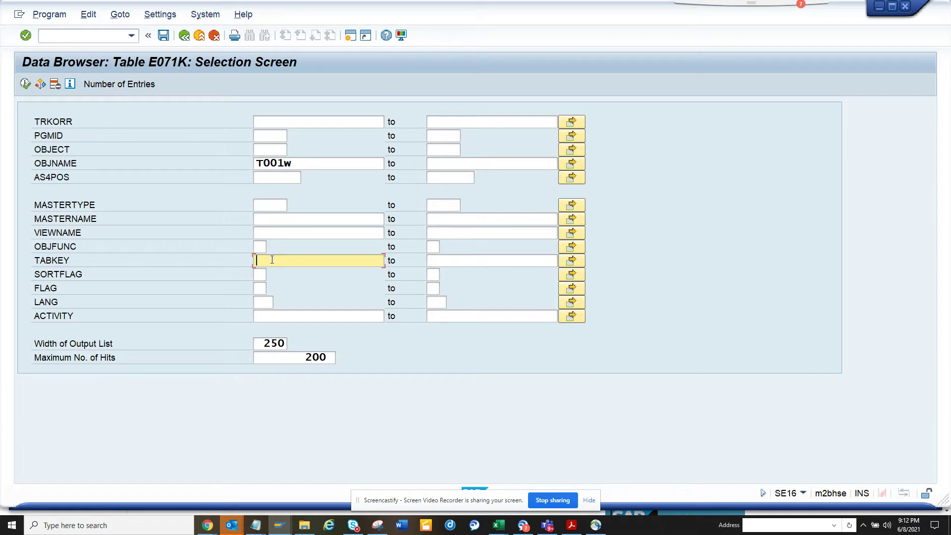
text(*1710*)
key(F8)
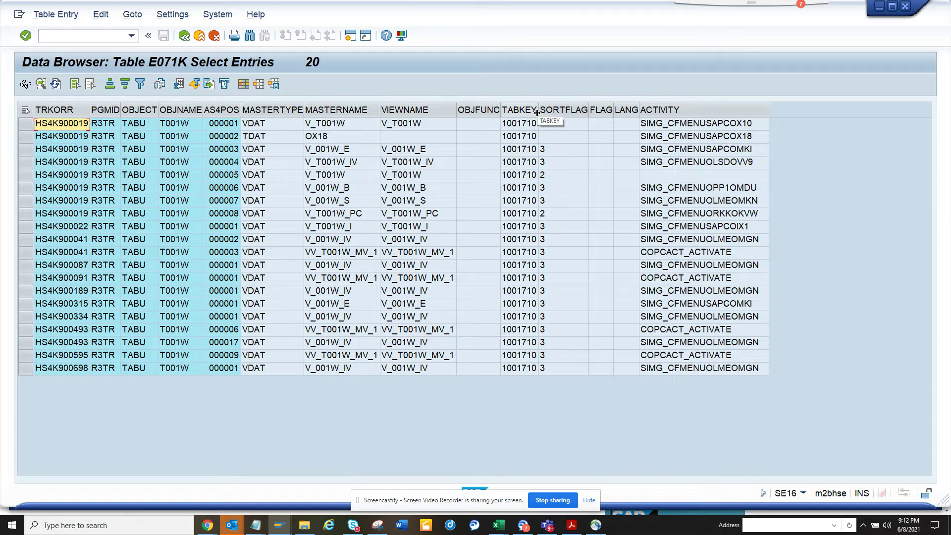
drag(537, 113, 555, 113)
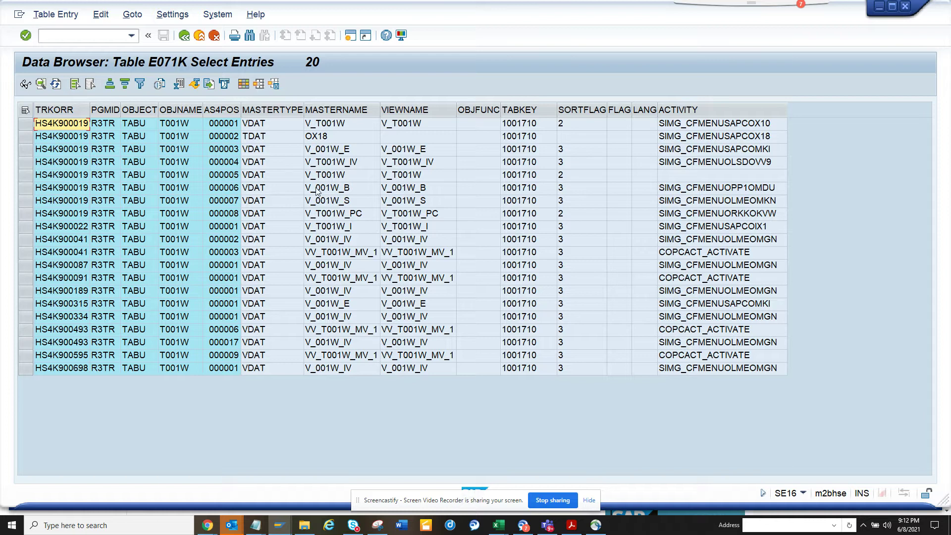
Step: Go back to the E071K selection, change OBJNAME to T001 and list the entries for the same TABKEY
click(187, 40)
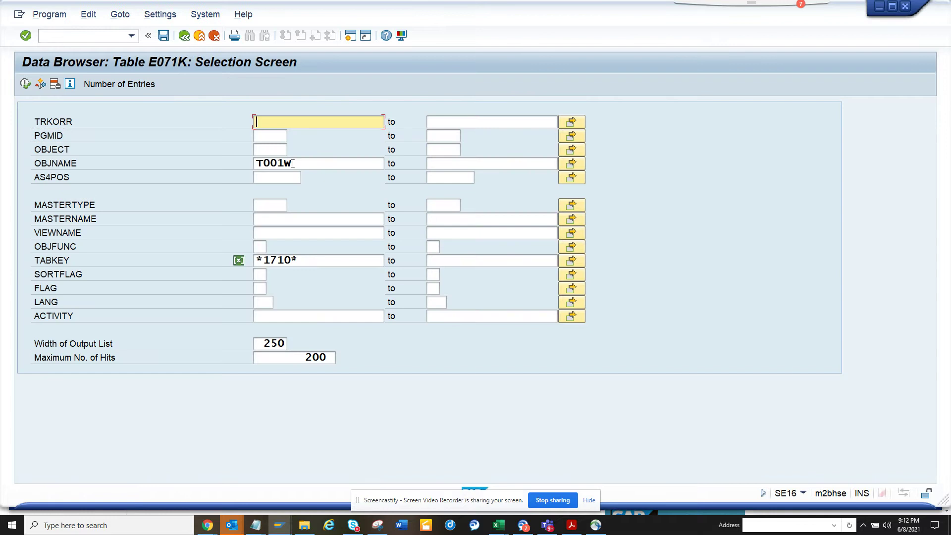
click(293, 164)
key(BackSpace)
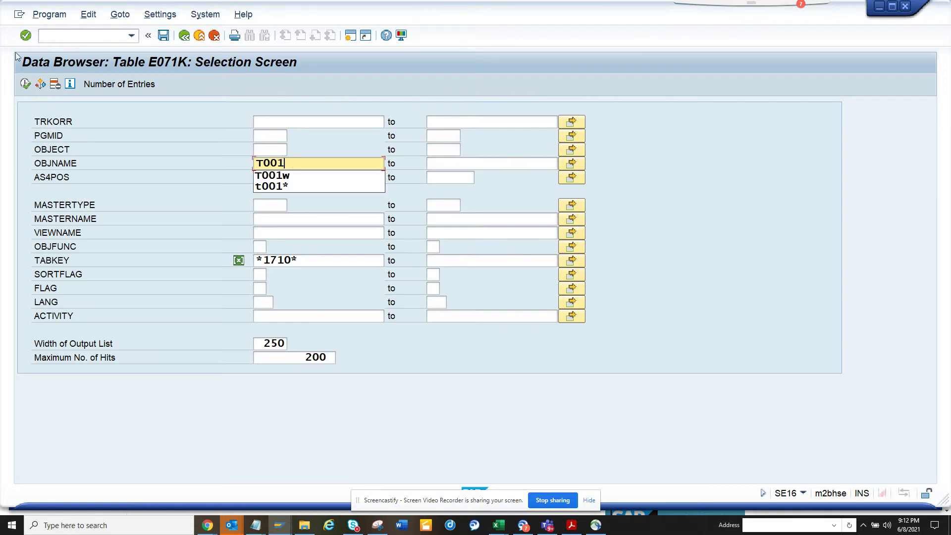
click(24, 84)
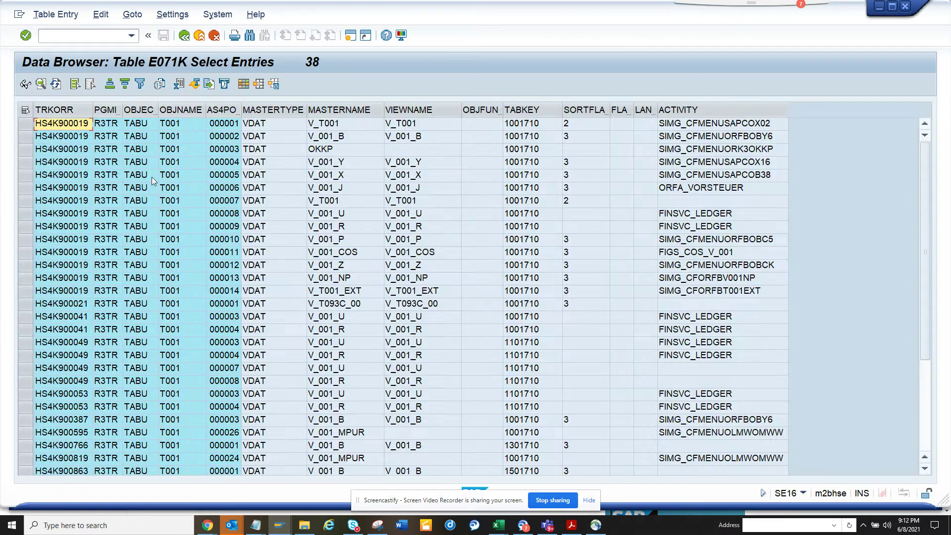